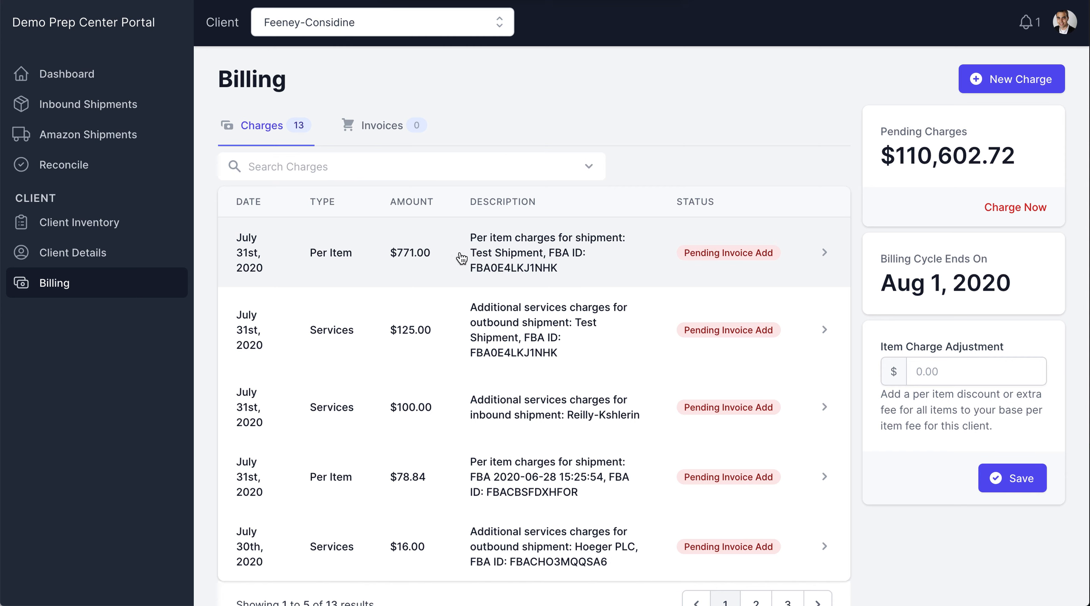
# Open the per-item charge for Test Shipment, examine its bubble wrap surcharge and totals, and return to Billing.
pyautogui.click(507, 256)
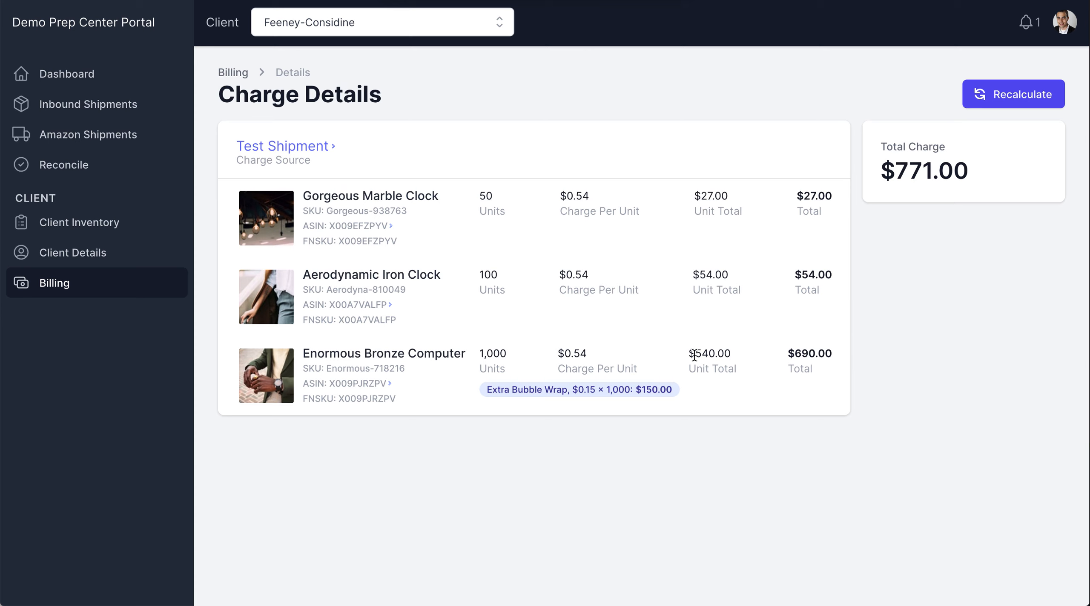
pyautogui.tripleClick(523, 389)
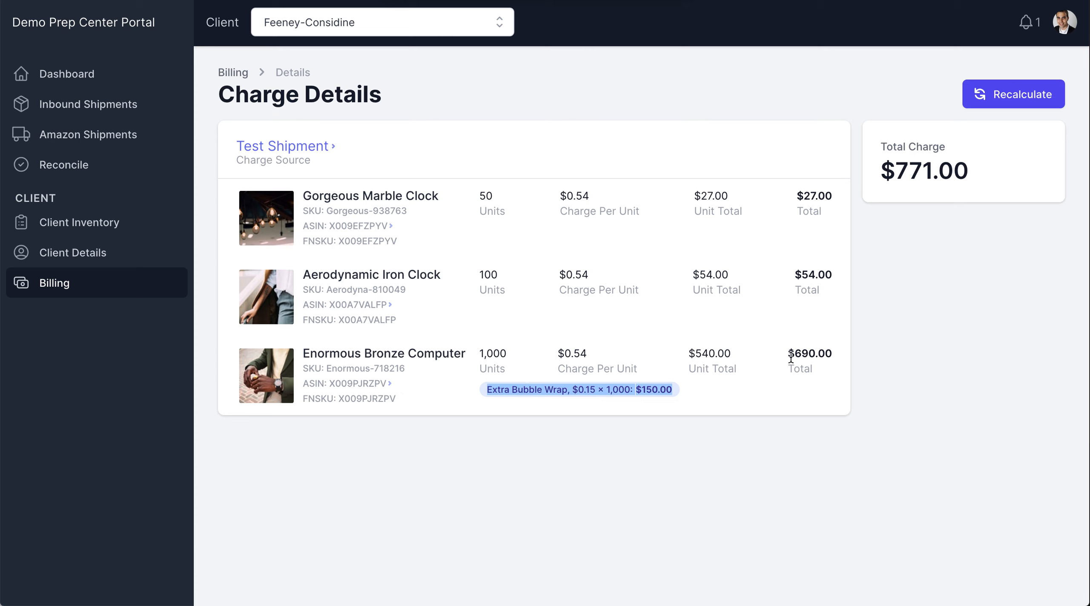
pyautogui.click(700, 348)
pyautogui.doubleClick(700, 348)
pyautogui.doubleClick(807, 353)
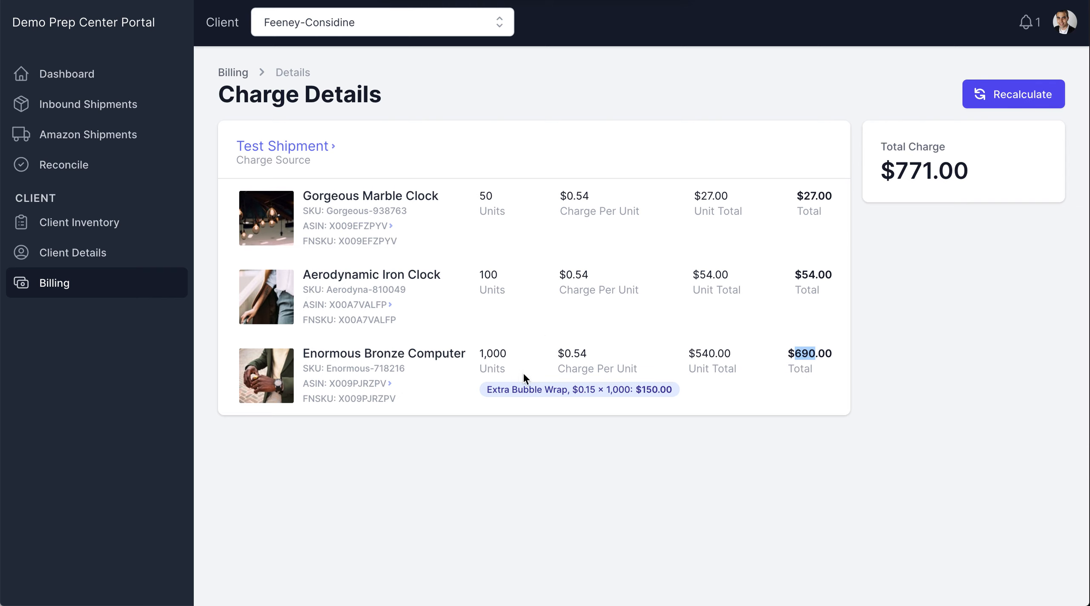
pyautogui.tripleClick(948, 167)
pyautogui.click(948, 168)
pyautogui.click(233, 73)
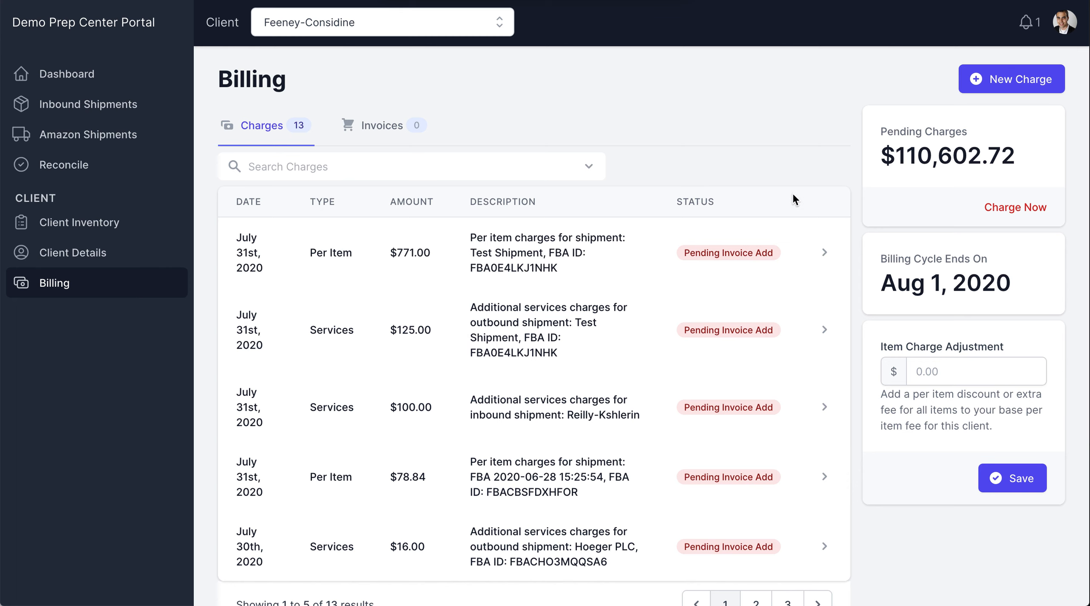
# Examine the date on which the client's billing cycle ends.
pyautogui.tripleClick(910, 280)
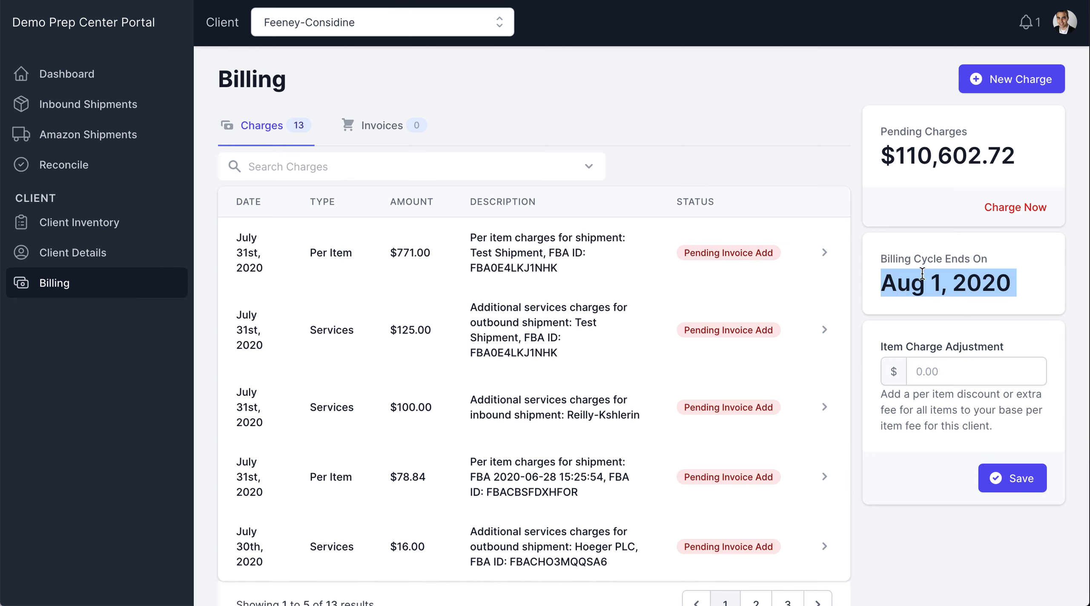
pyautogui.doubleClick(915, 283)
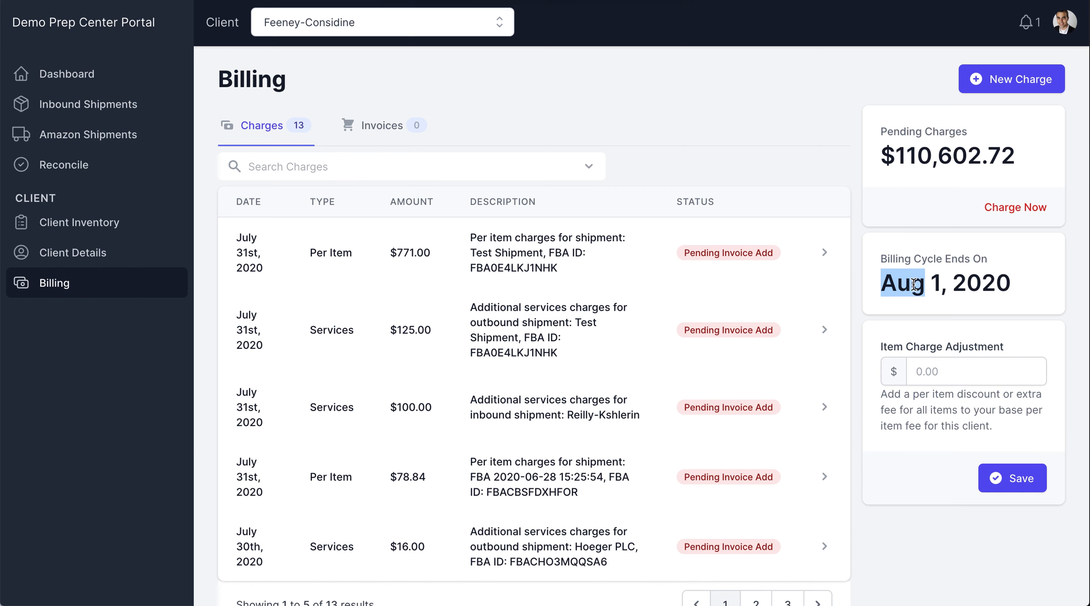
pyautogui.tripleClick(915, 284)
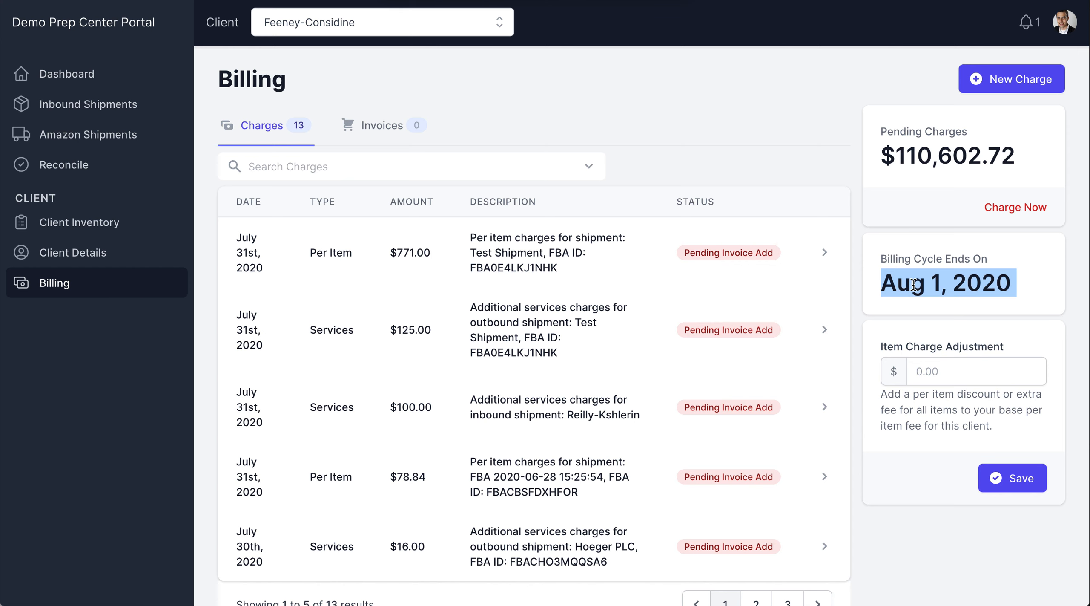
pyautogui.click(891, 254)
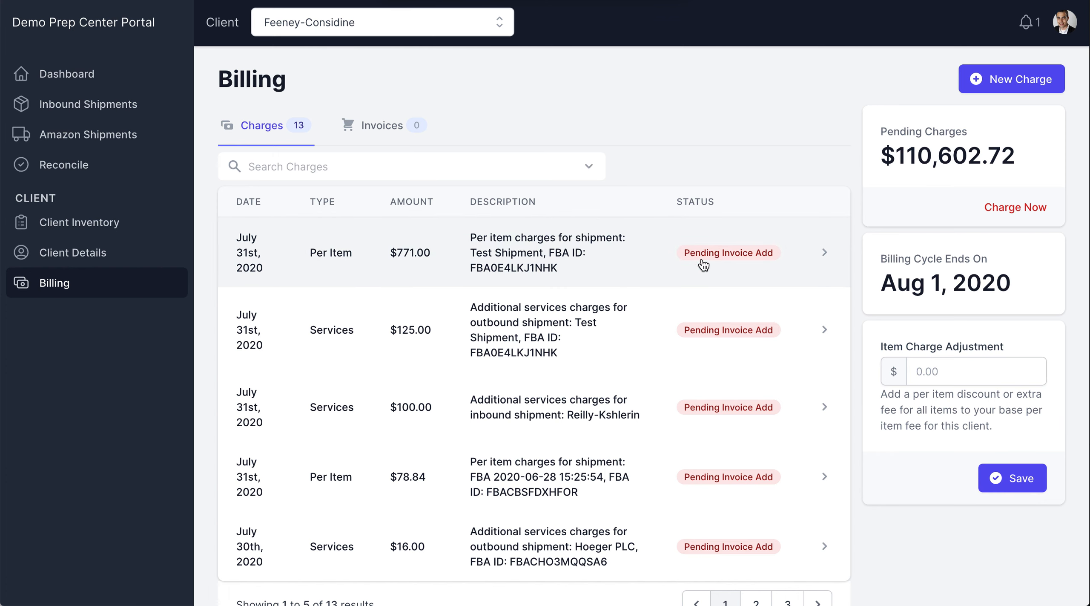
pyautogui.tripleClick(902, 283)
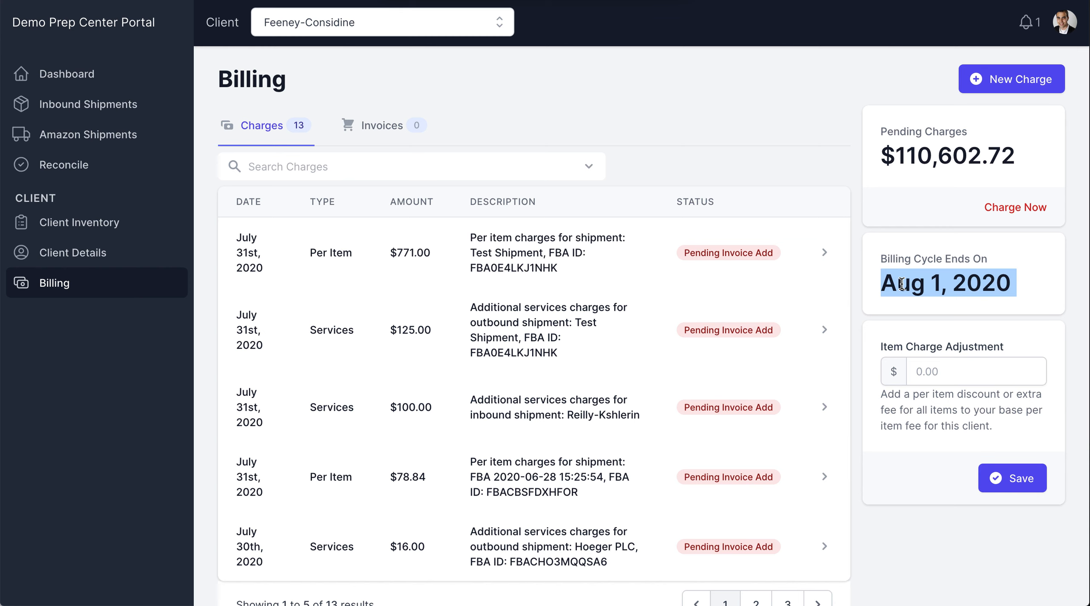
pyautogui.click(902, 284)
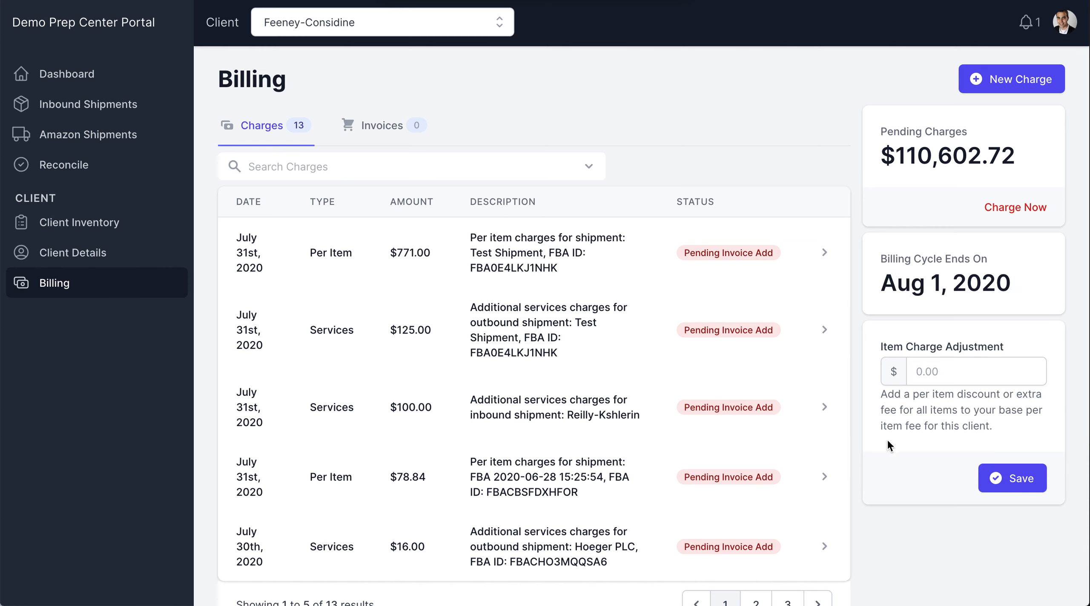
# Read the immediate-charge warning for the pending charges and close it without confirming.
pyautogui.click(998, 215)
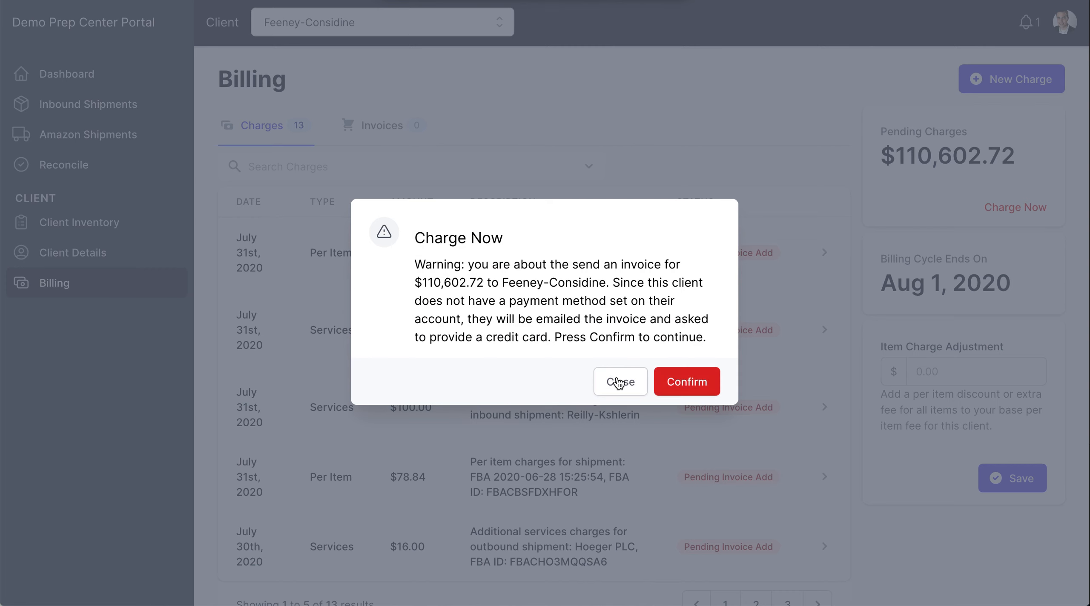
pyautogui.tripleClick(558, 296)
pyautogui.click(559, 317)
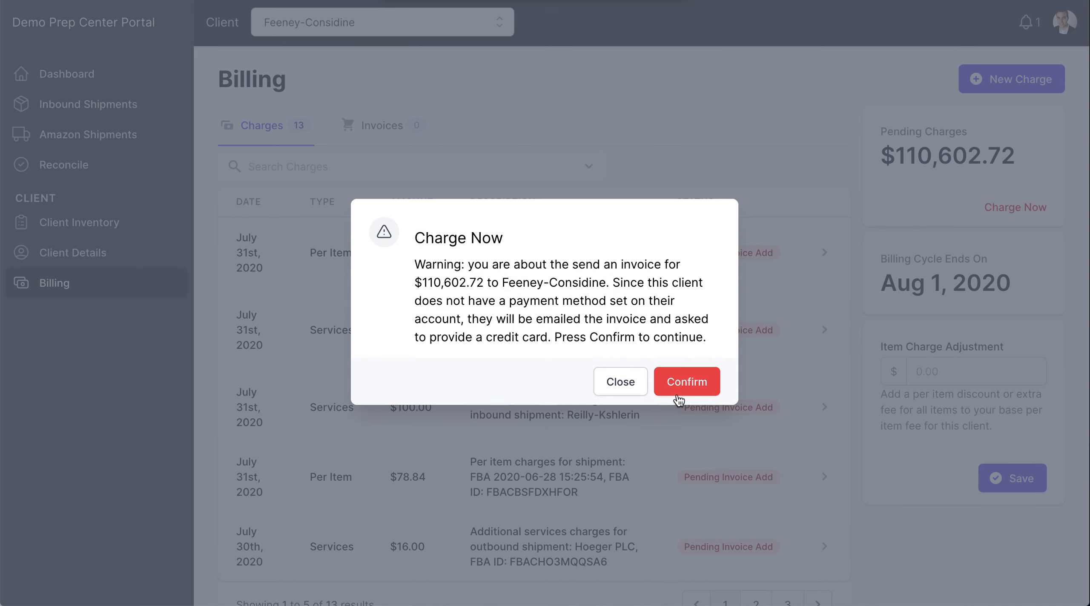
pyautogui.click(618, 382)
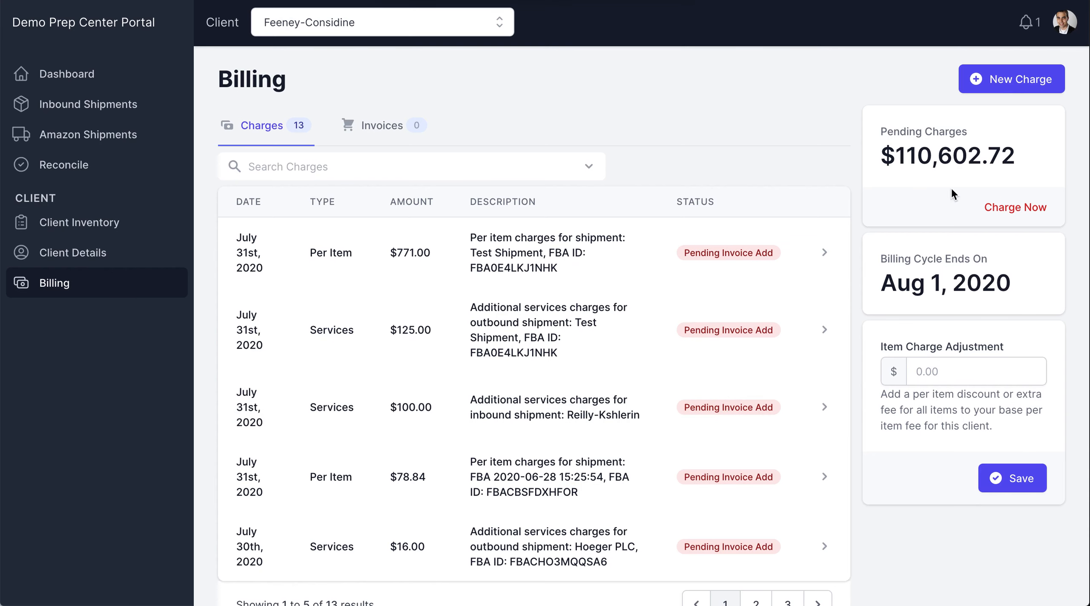
# Start a new custom charge of type Adjustment with an amount of $500.
pyautogui.click(468, 247)
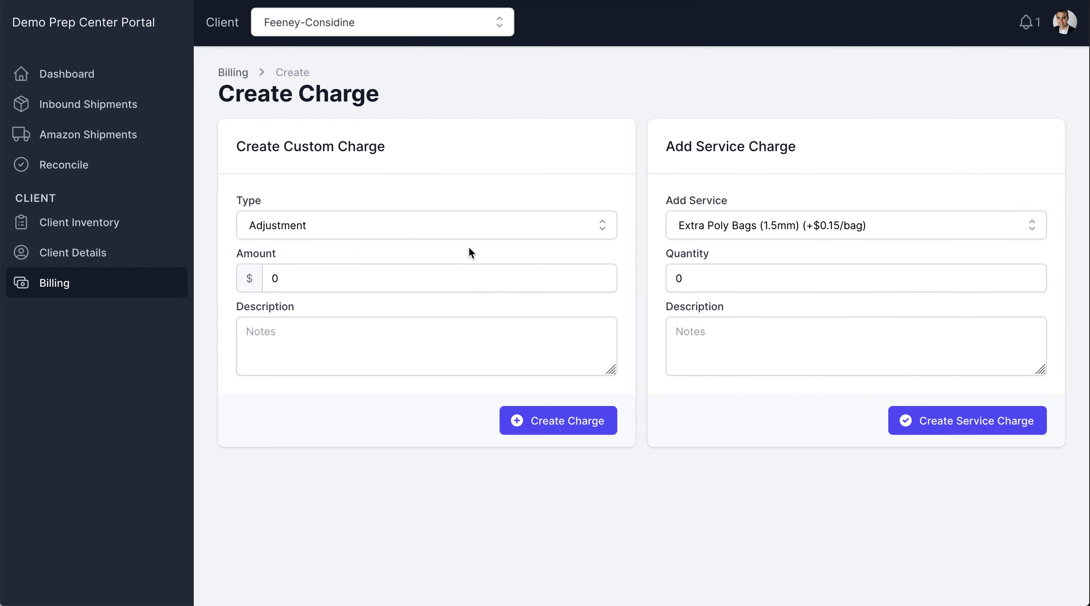
pyautogui.click(328, 229)
pyautogui.click(373, 188)
pyautogui.click(339, 281)
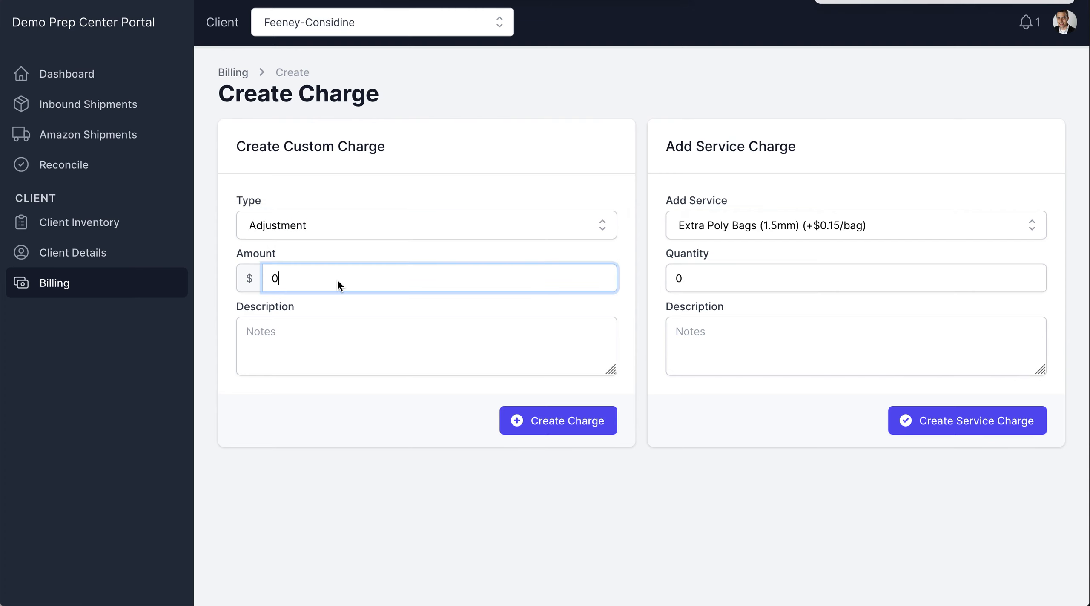
pyautogui.press('BackSpace')
pyautogui.write('500')
# Enter "Consulting" as the custom charge's description and create the charge.
pyautogui.click(336, 346)
pyautogui.write('Consuklt')
pyautogui.press('BackSpace')
pyautogui.press('BackSpace')
pyautogui.press('BackSpace')
pyautogui.write('lta')
pyautogui.press('BackSpace')
pyautogui.write('ing')
pyautogui.click(554, 421)
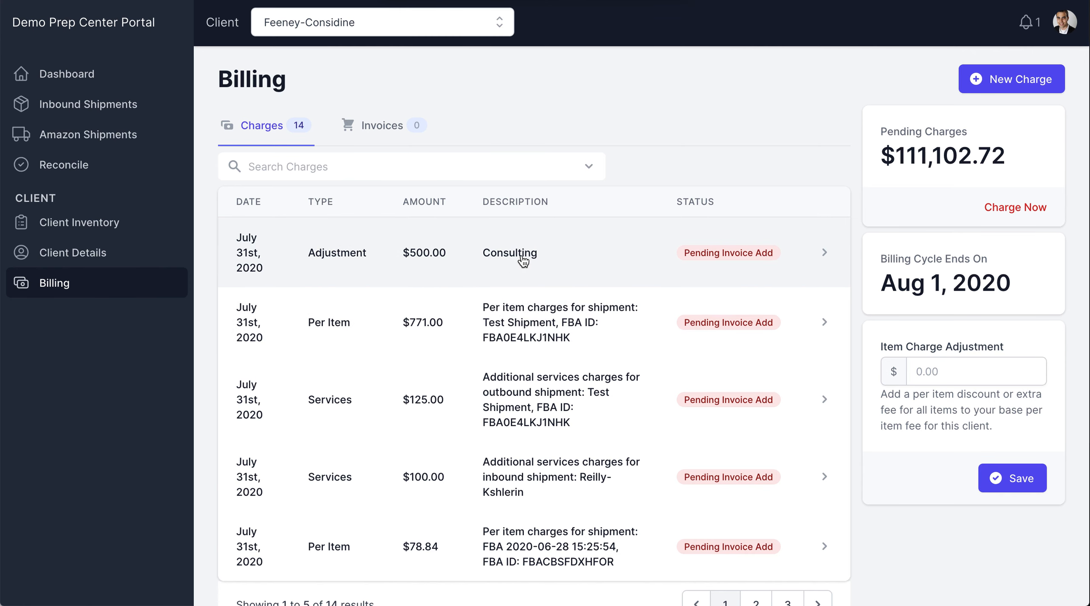
# Start another new charge, choosing the Extra Bubble Wrap service with a quantity of 100.
pyautogui.click(1031, 80)
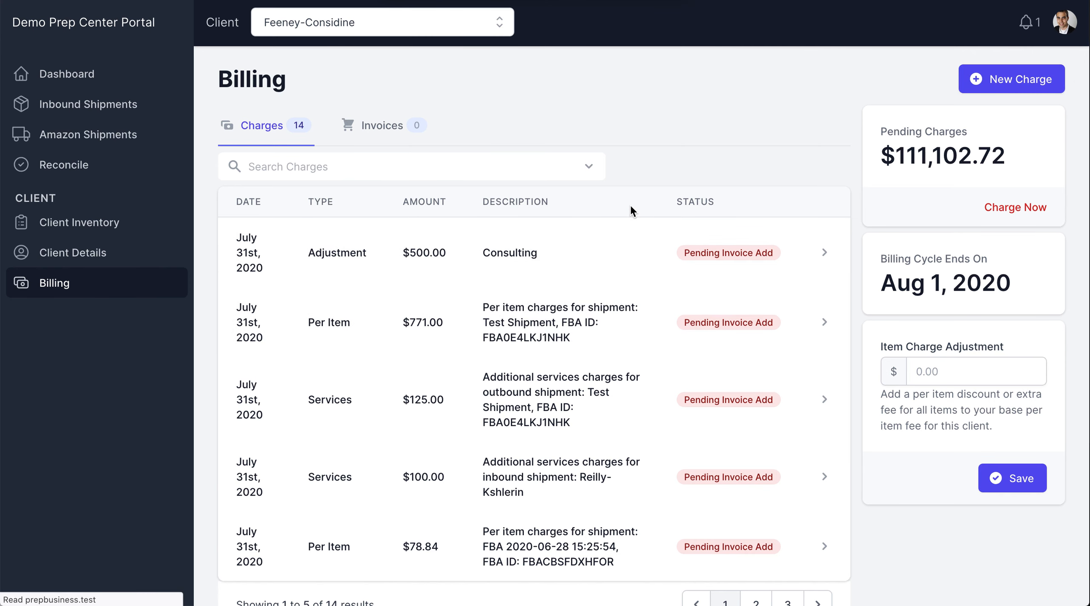
pyautogui.click(715, 222)
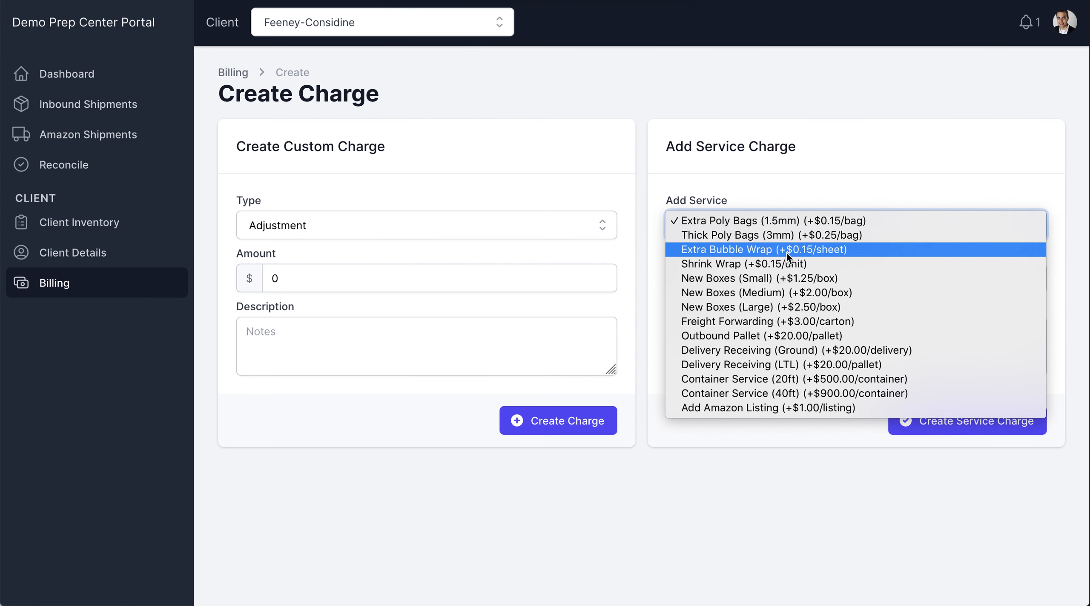
pyautogui.click(750, 251)
pyautogui.click(736, 284)
pyautogui.press('BackSpace')
pyautogui.write('100')
# Describe the service charge as "Forgot on shipment FBA1234" and create it.
pyautogui.click(720, 357)
pyautogui.write('Forgot on ')
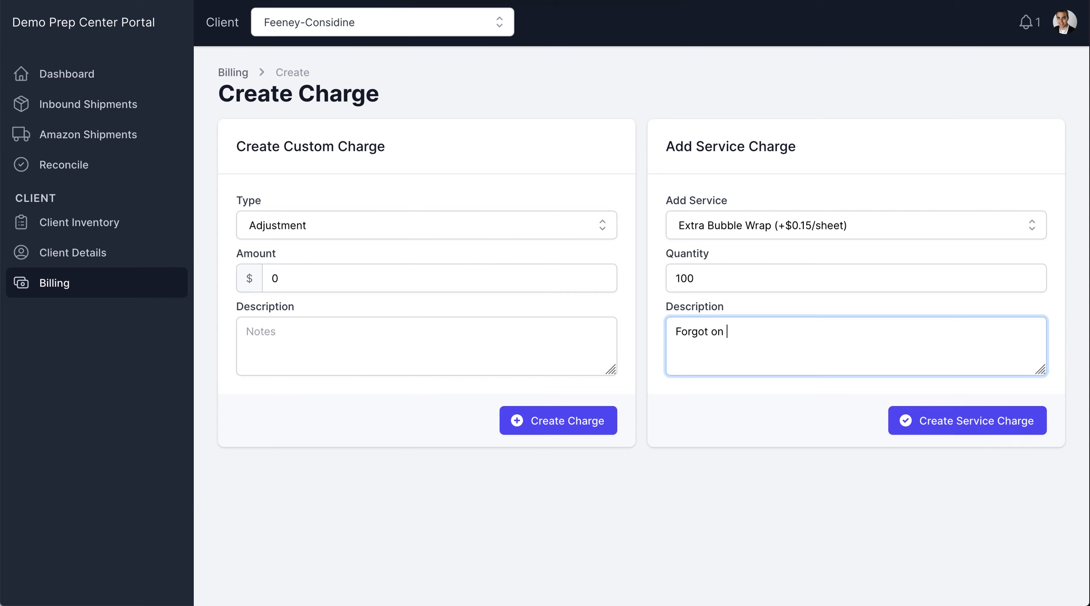
pyautogui.write('shipment FBA1234')
pyautogui.click(964, 418)
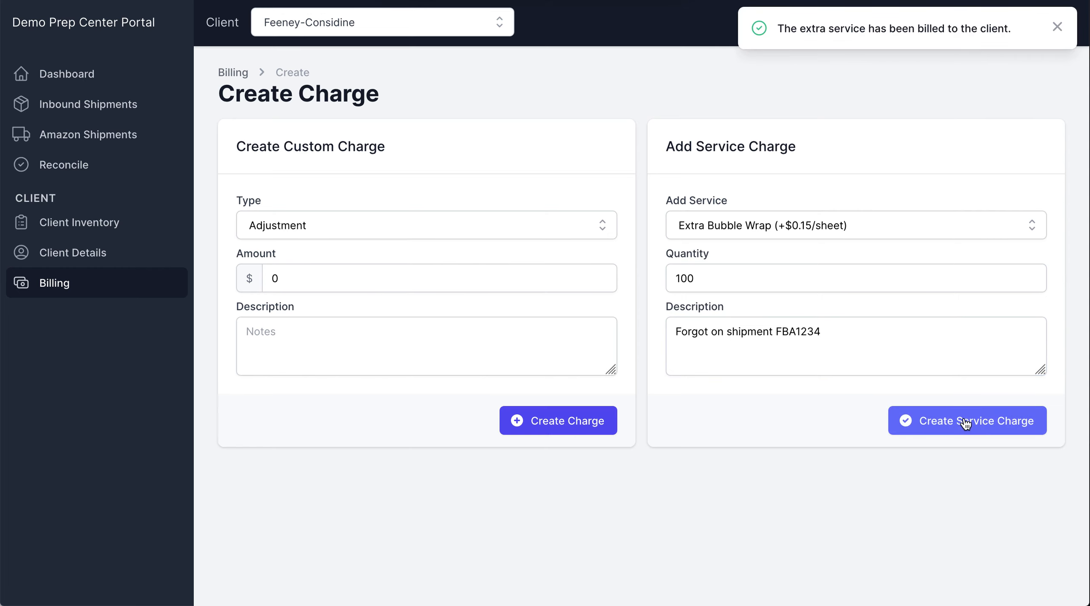
# Return to Billing and invoice the client immediately for all pending charges, confirming the request.
pyautogui.click(234, 74)
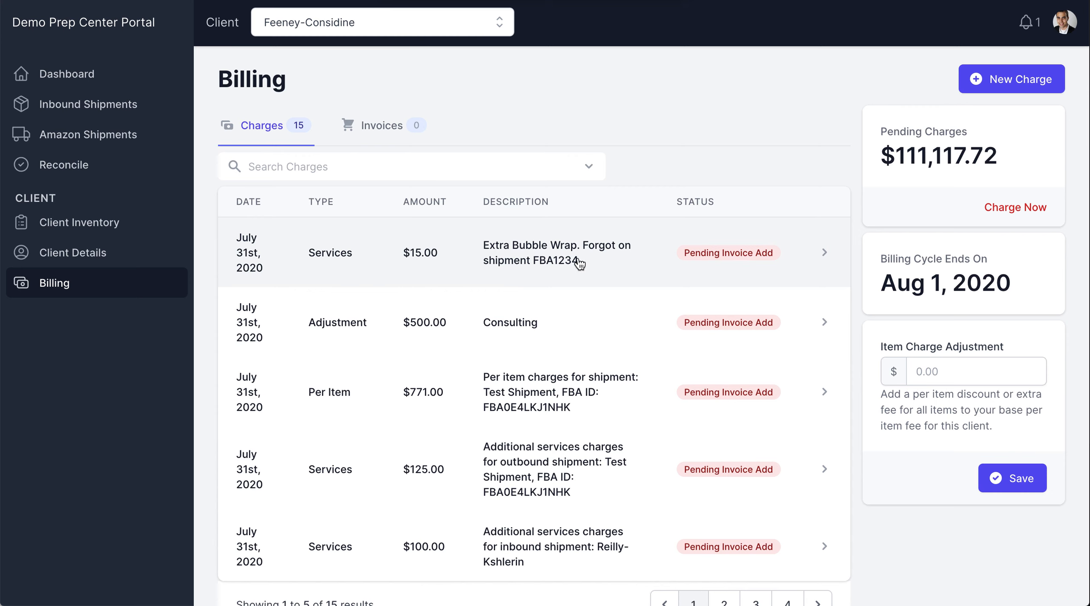
pyautogui.click(1004, 215)
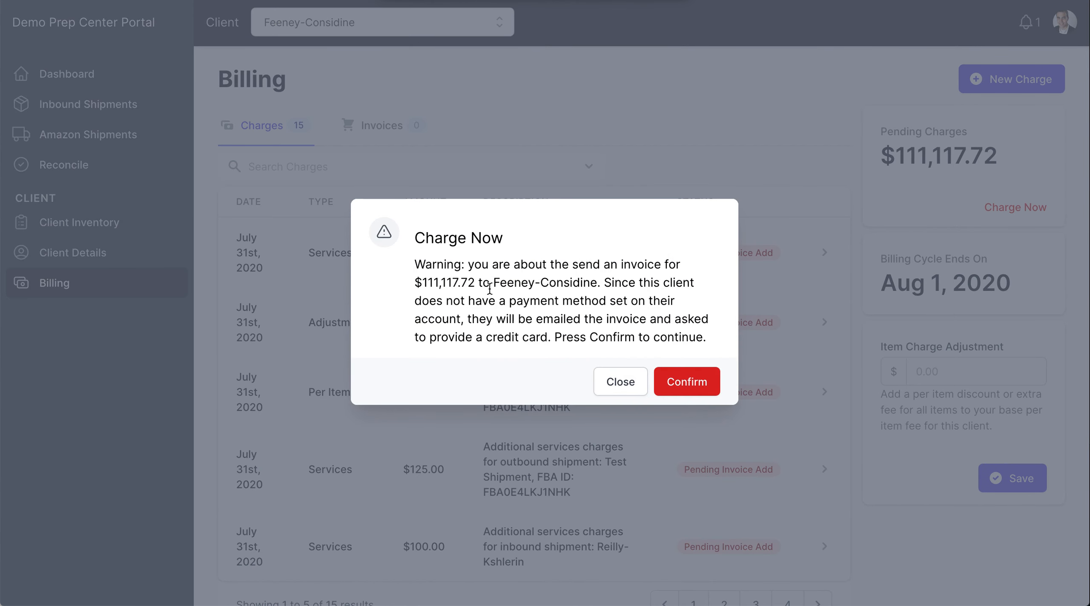
pyautogui.click(678, 379)
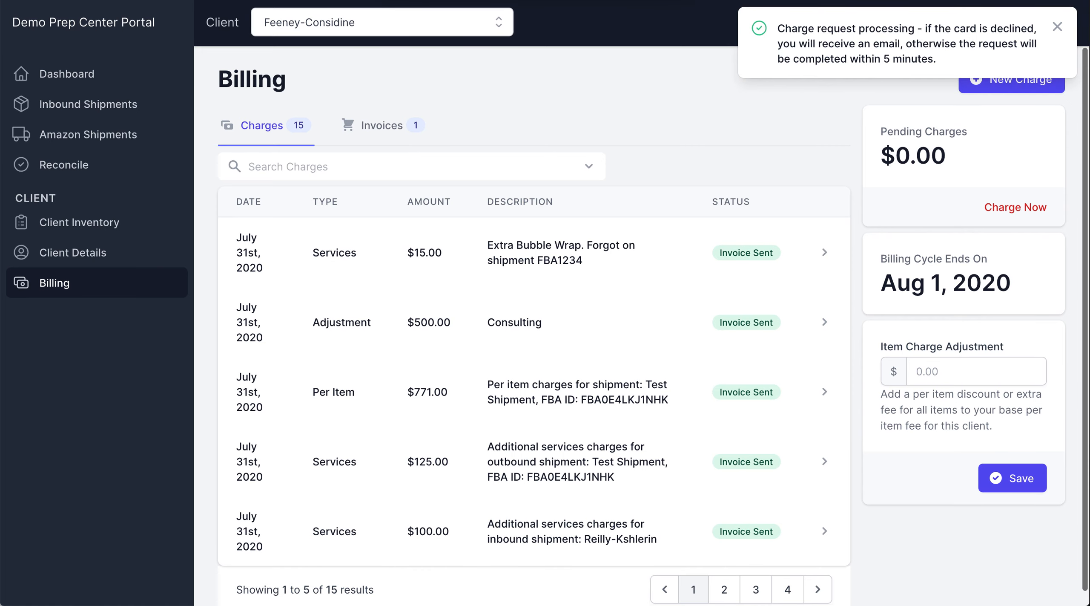
# Show the client's invoices and mark the July 31st, 2020 invoice as paid.
pyautogui.click(374, 125)
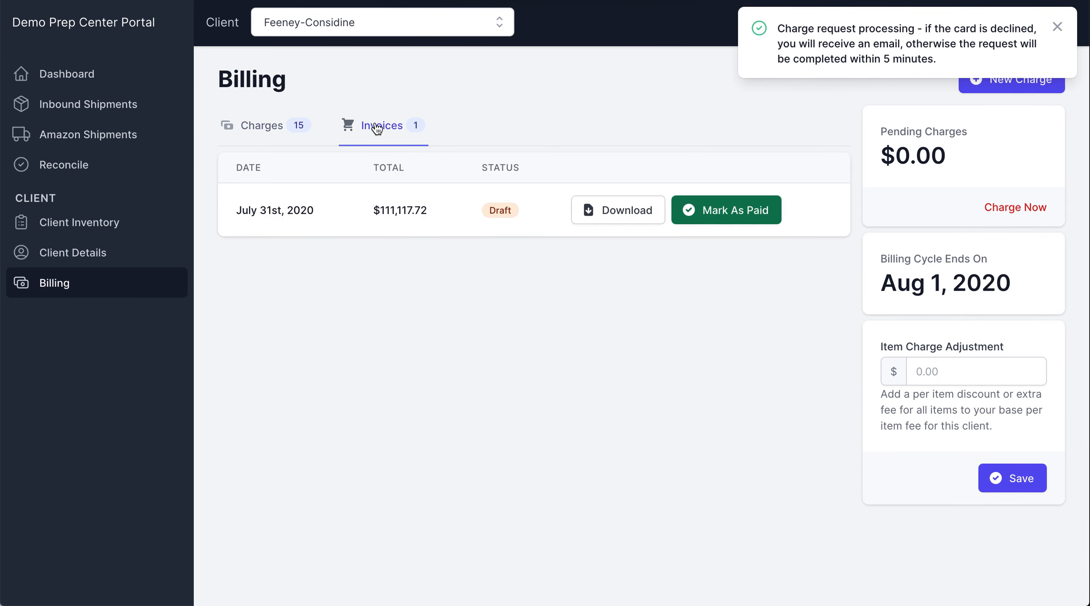
pyautogui.moveTo(380, 217); pyautogui.dragTo(432, 212)
pyautogui.click(714, 213)
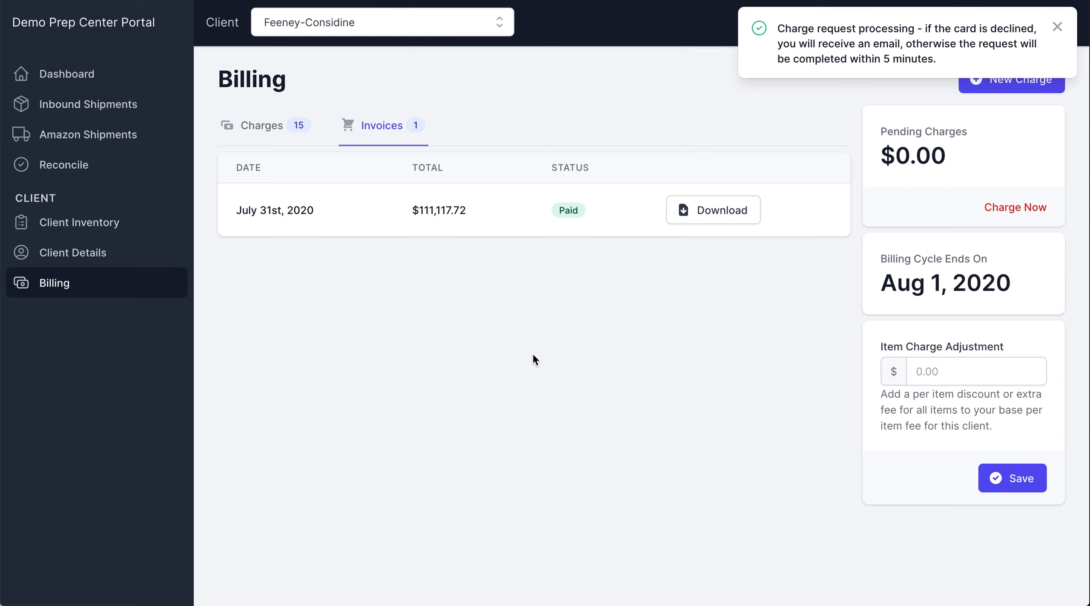
# Set the client's item charge adjustment to $.10 and save it.
pyautogui.click(960, 371)
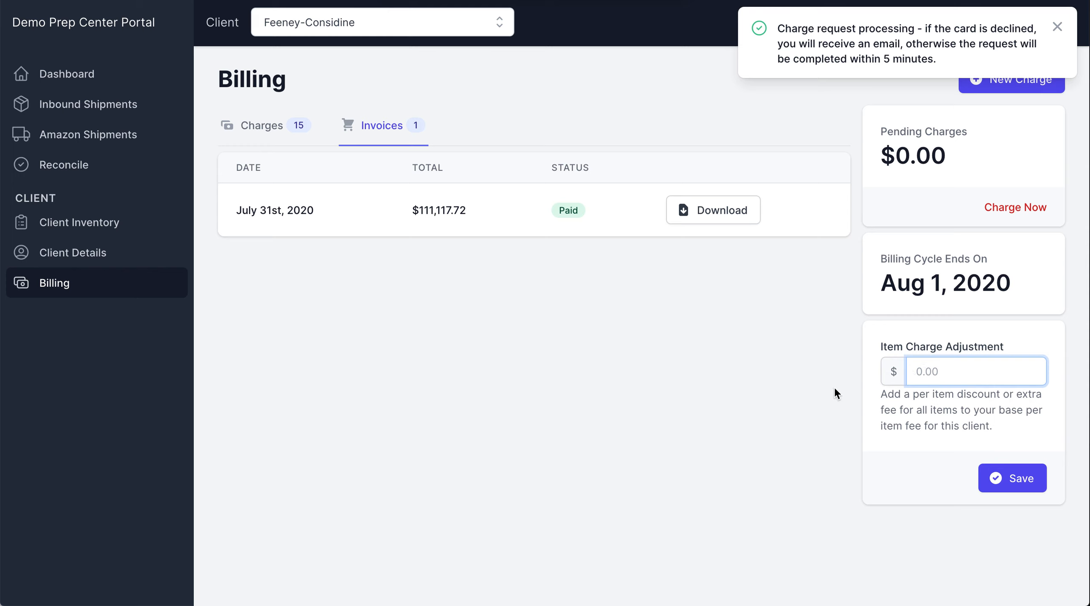
pyautogui.tripleClick(915, 347)
pyautogui.click(873, 346)
pyautogui.click(957, 369)
pyautogui.write('.10')
pyautogui.click(1015, 481)
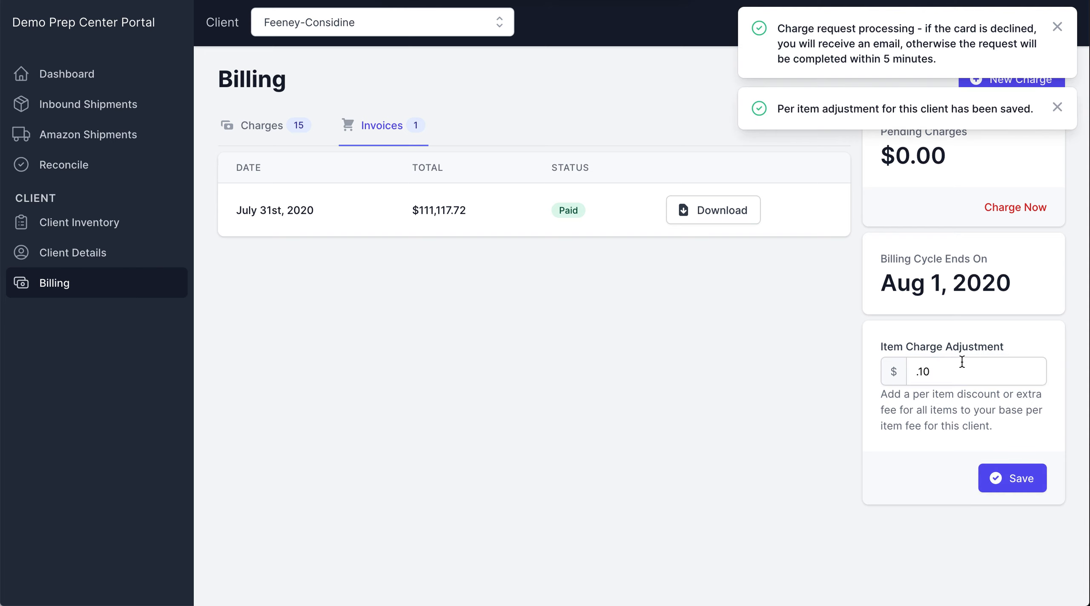
# Open the client's details and check the per item adjustment.
pyautogui.click(34, 253)
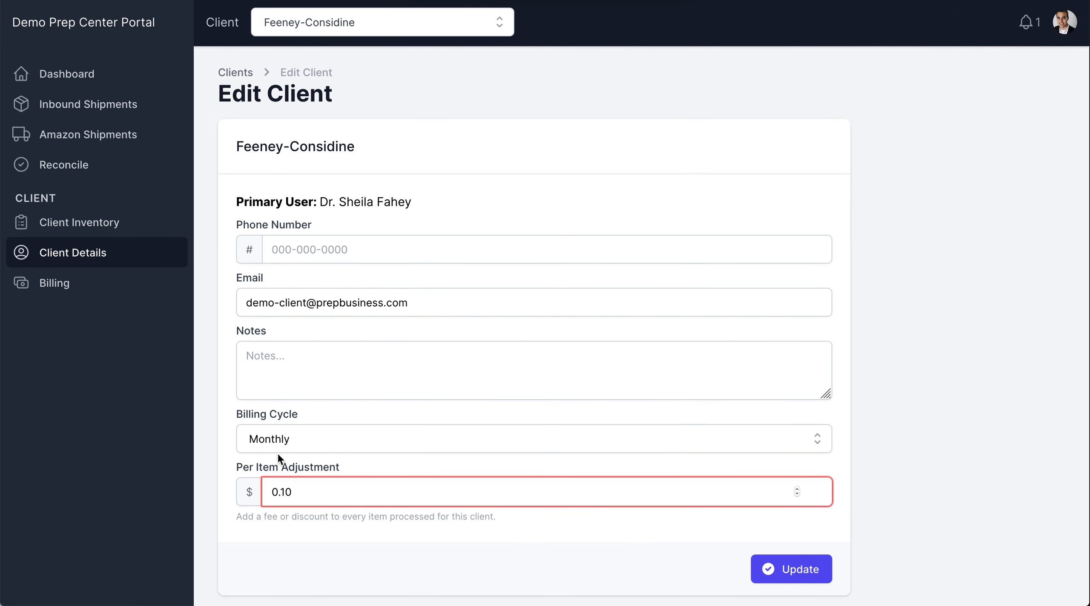
pyautogui.doubleClick(299, 492)
pyautogui.click(299, 493)
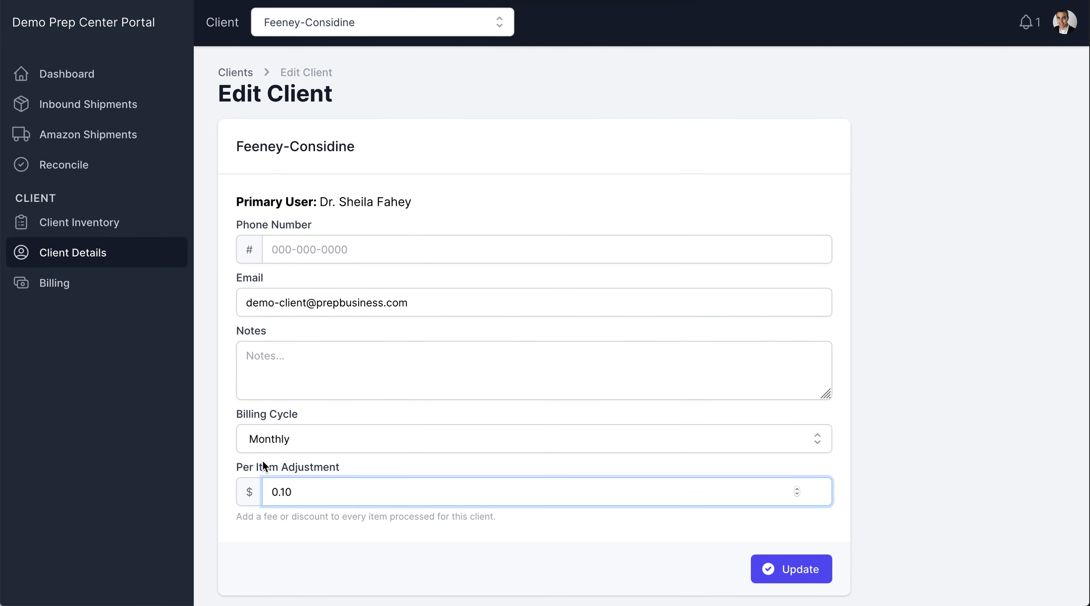
pyautogui.click(233, 412)
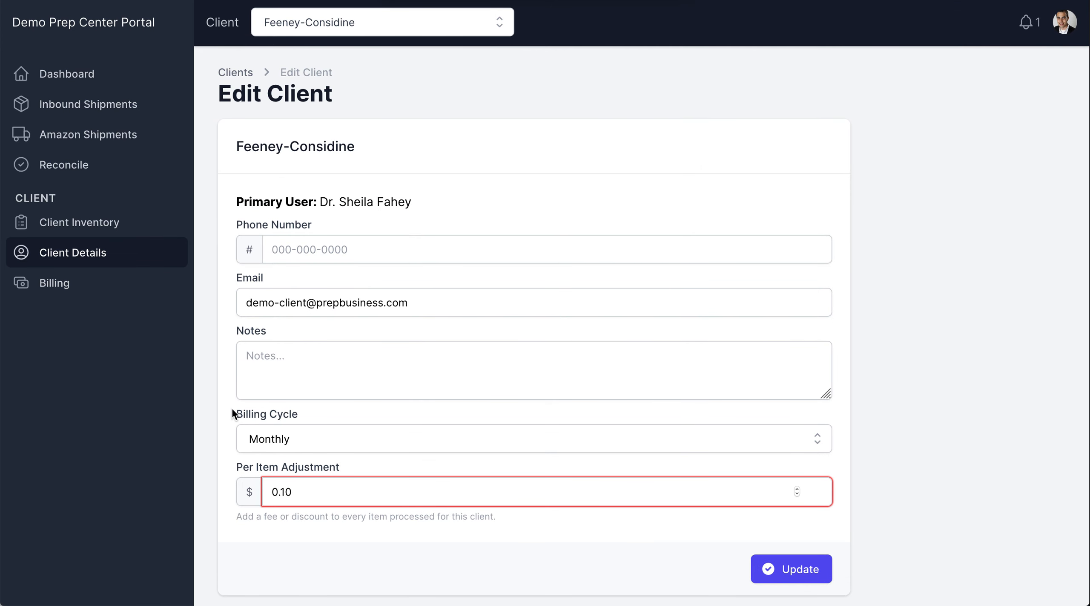
# Set the client's billing cycle to Per Shipment.
pyautogui.click(364, 436)
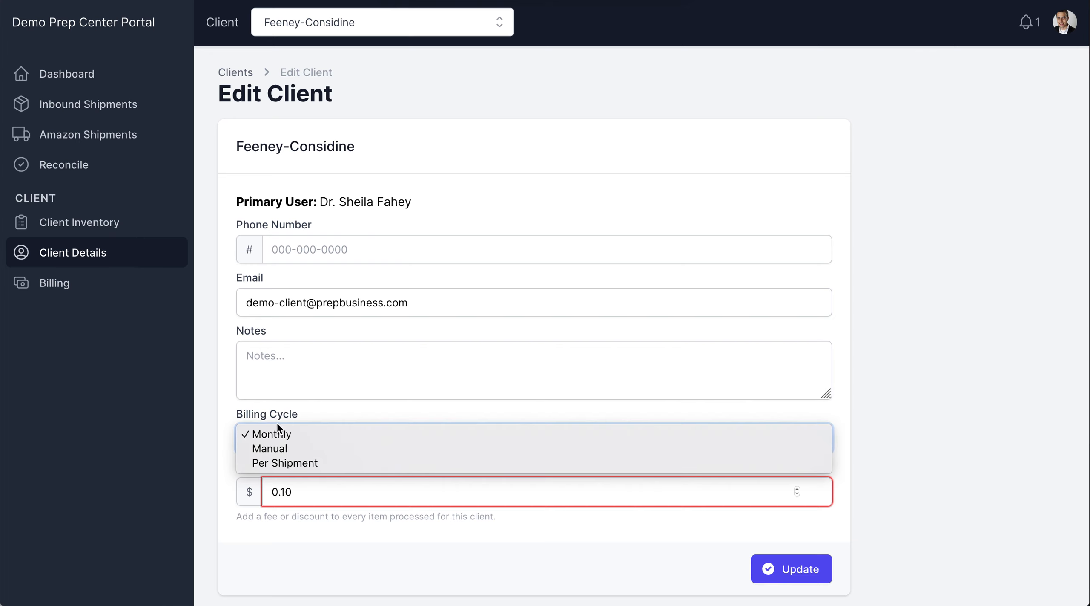
pyautogui.click(241, 416)
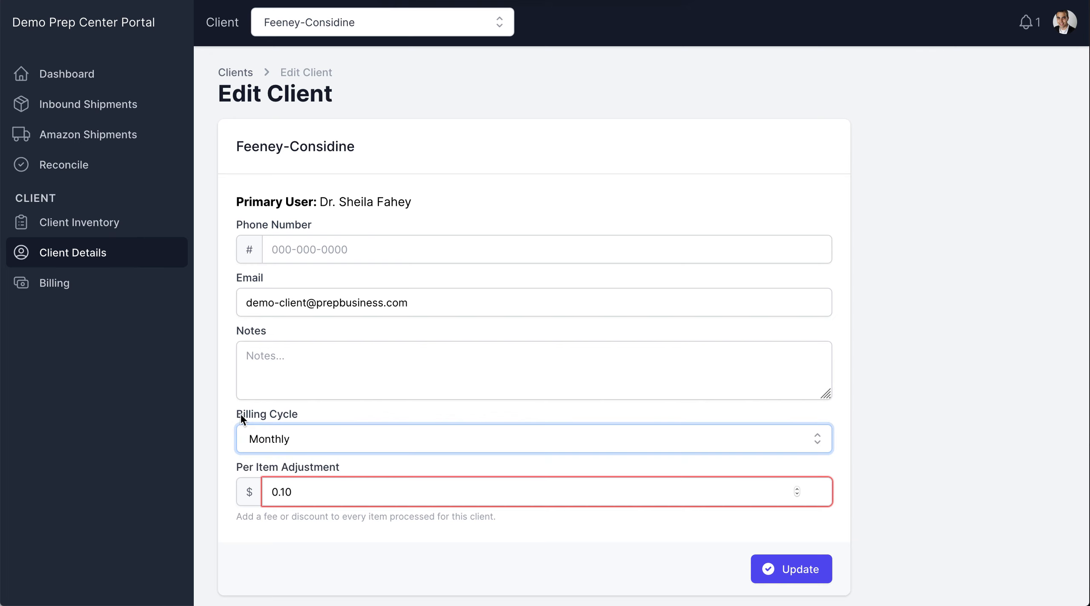
pyautogui.click(286, 439)
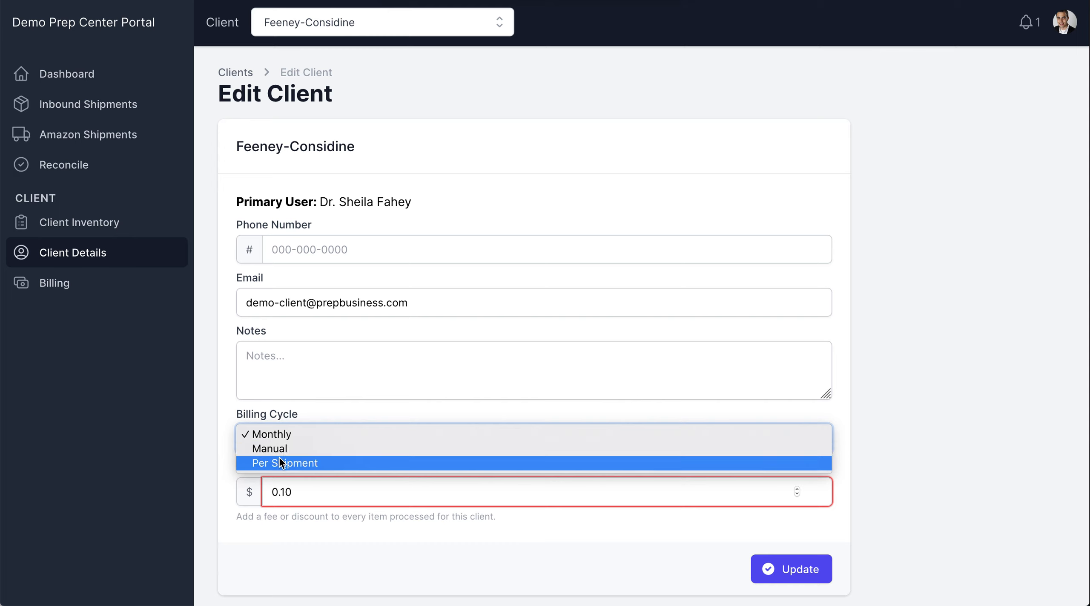
pyautogui.click(279, 458)
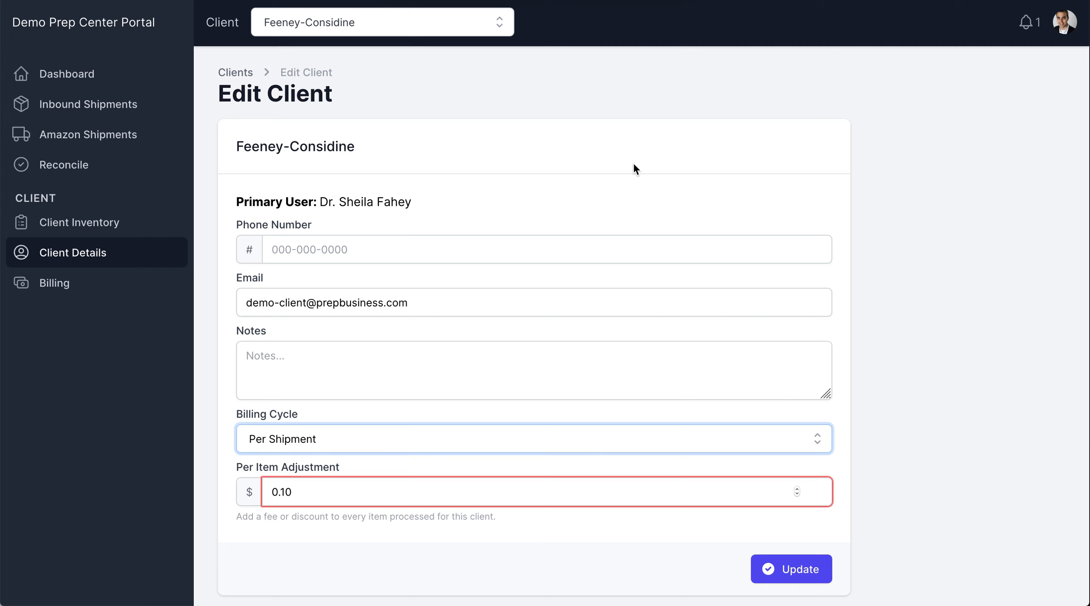
# In the account settings, set Bill Clients Automatically to No and save the billing settings.
pyautogui.click(1067, 23)
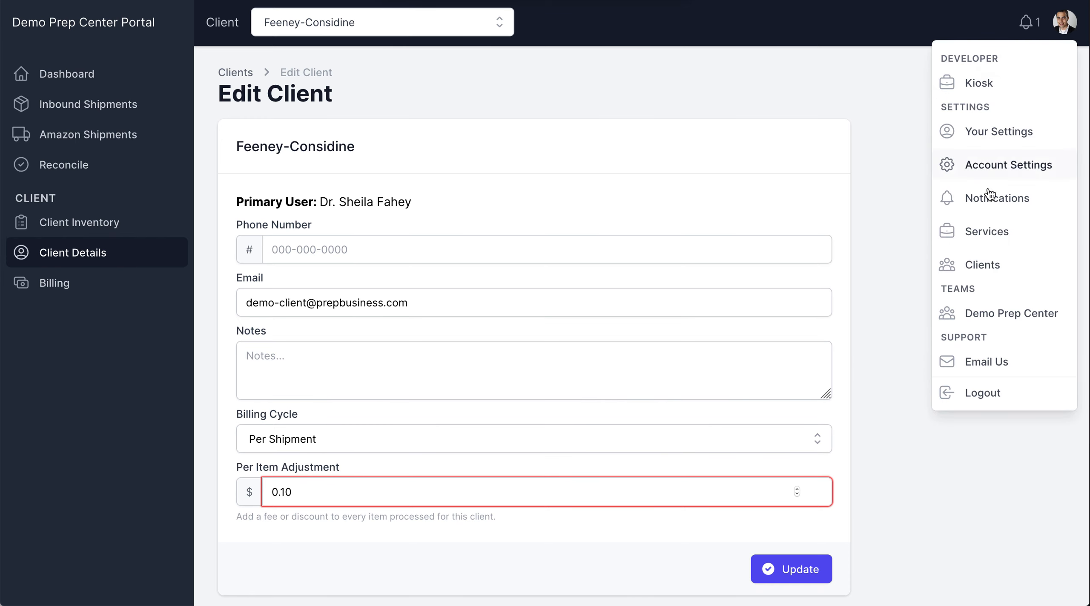
pyautogui.click(1002, 162)
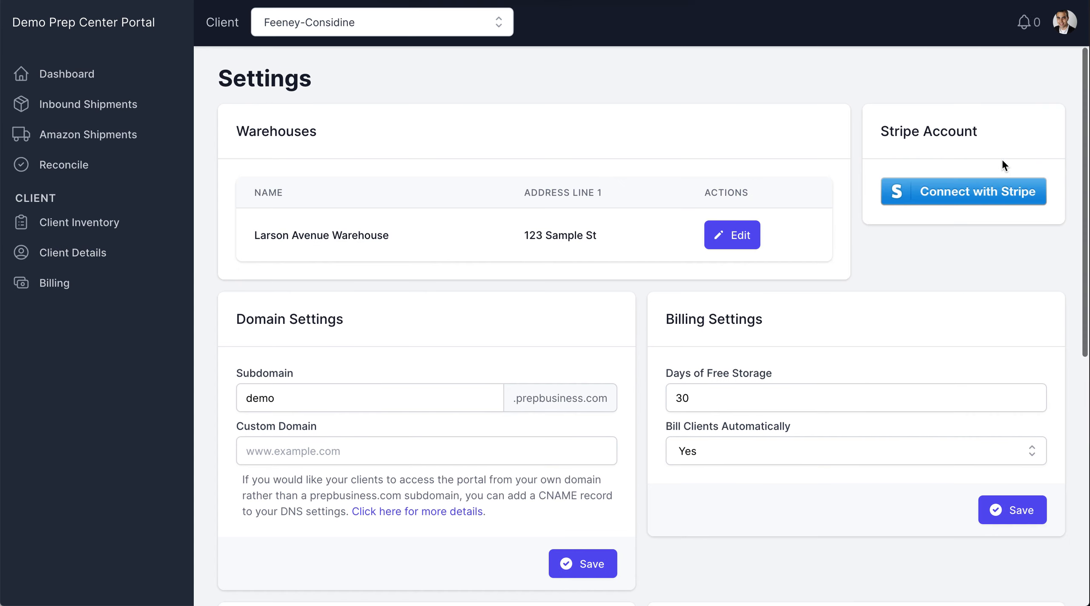
pyautogui.scroll(-1, 579, 341)
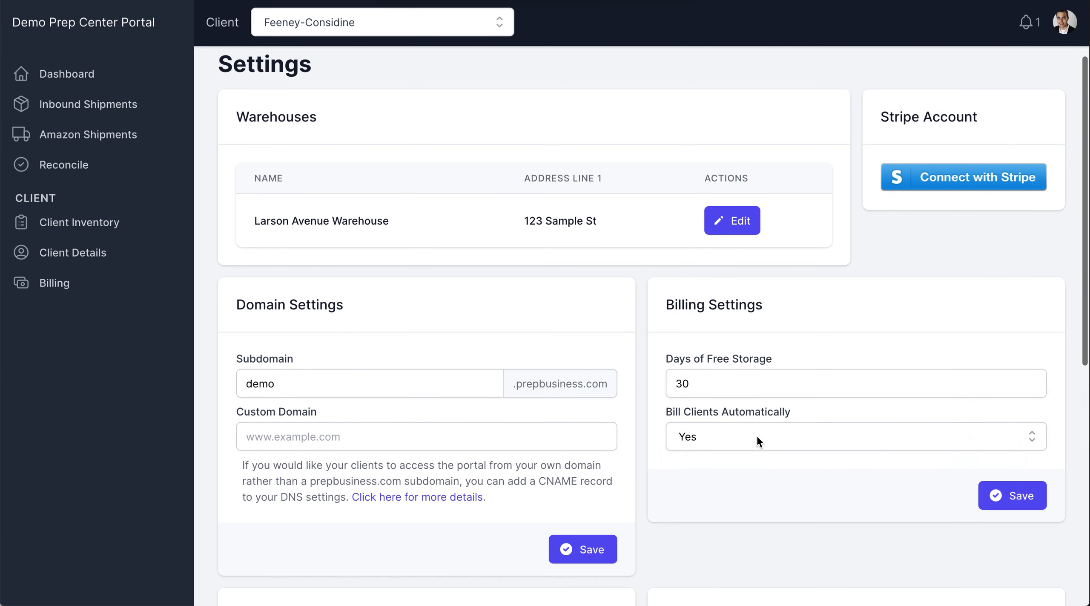
pyautogui.click(758, 438)
pyautogui.click(733, 416)
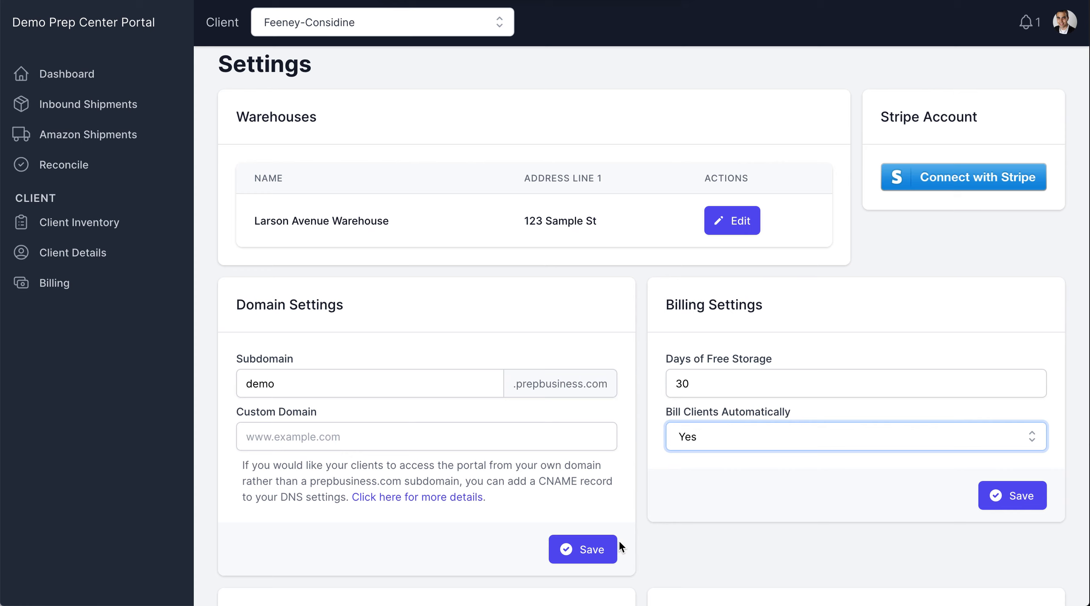
pyautogui.click(720, 435)
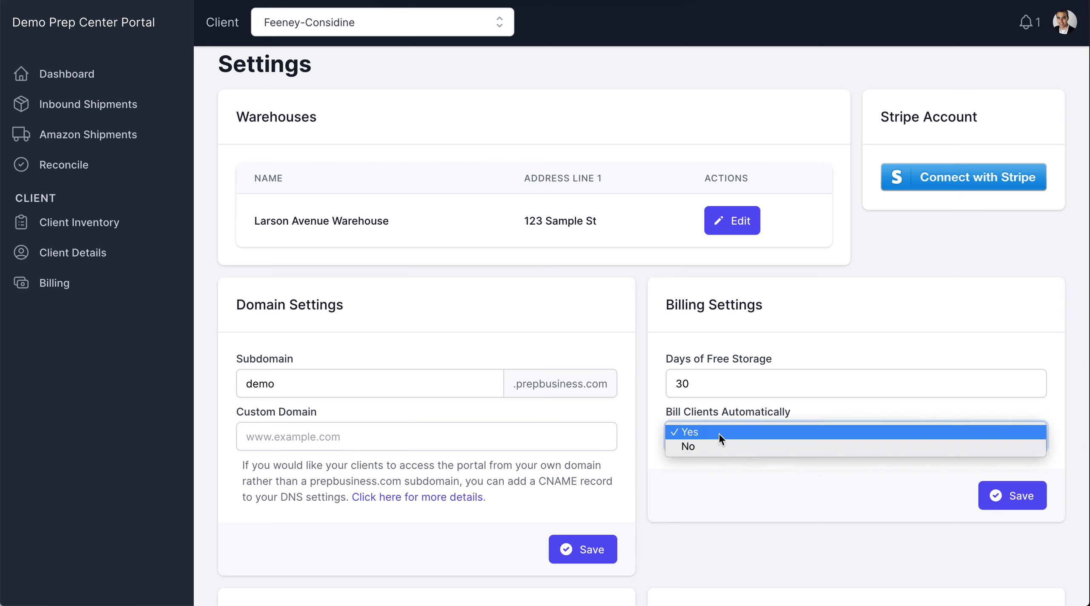
pyautogui.click(729, 444)
pyautogui.click(1017, 502)
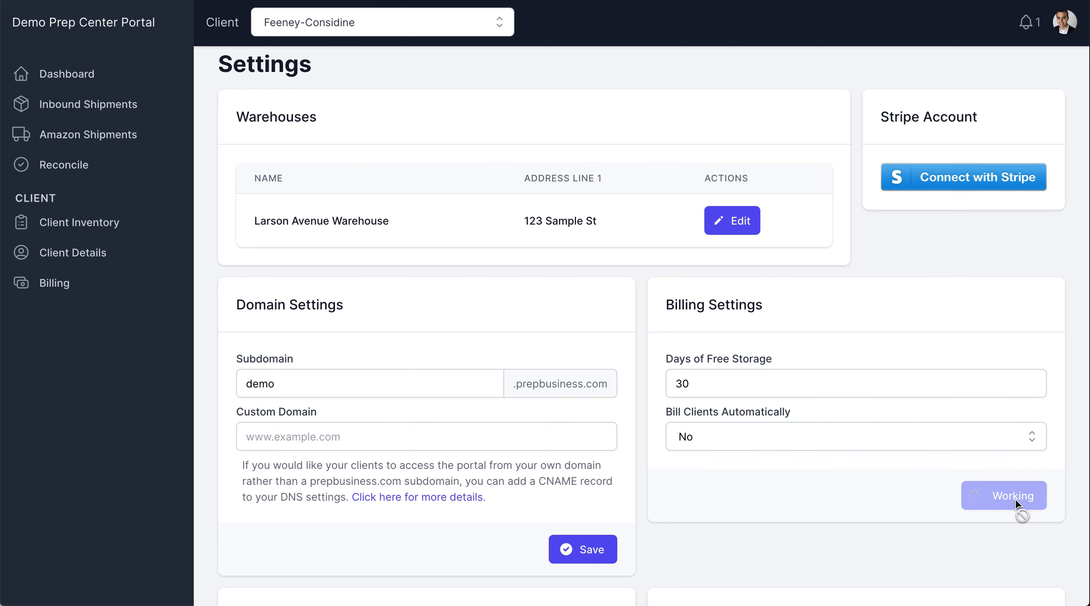
# Return to the client's billing page and show the list of invoices.
pyautogui.click(48, 284)
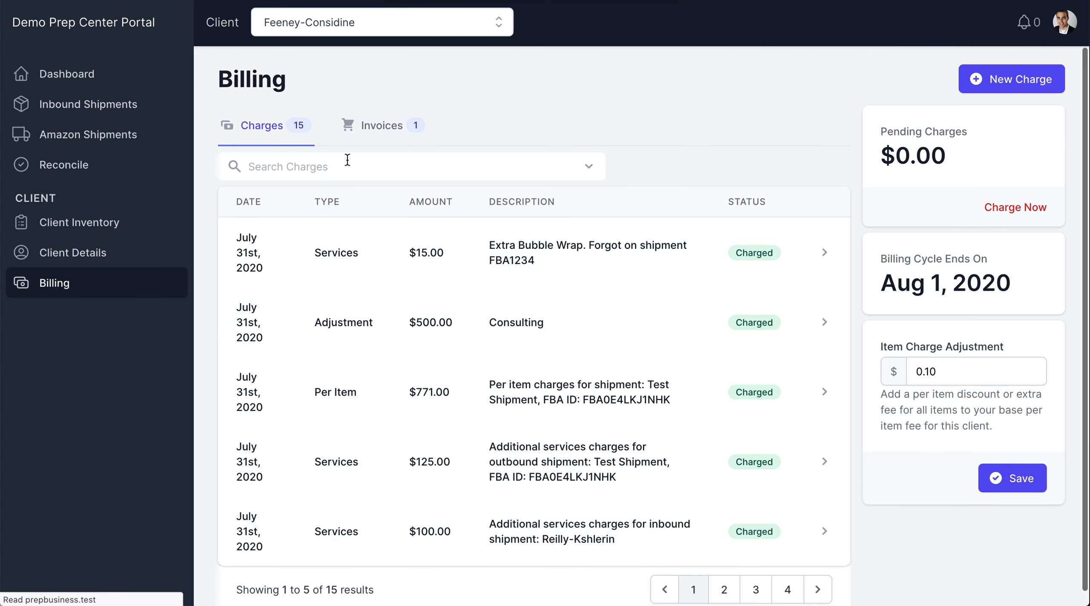
pyautogui.click(382, 133)
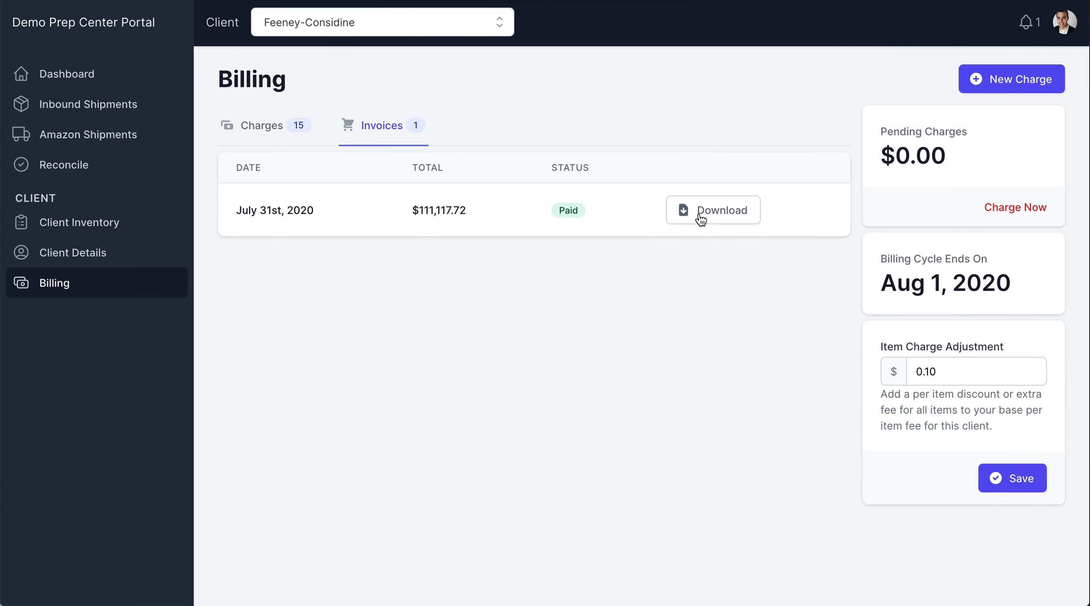